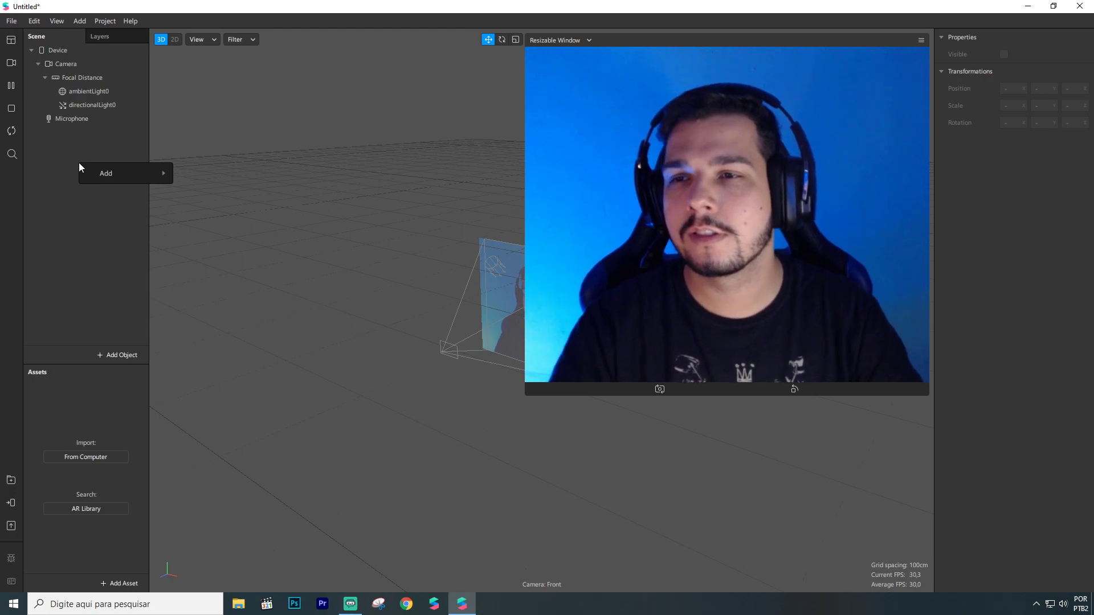
- Add a plane to the scene
mouse_move(108, 171)
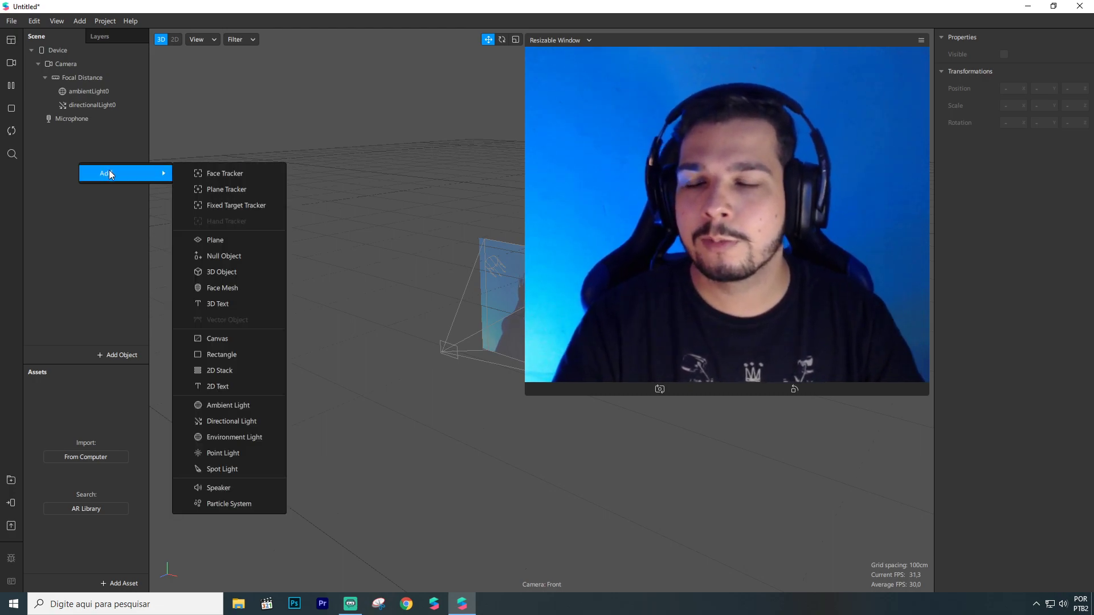
click(234, 240)
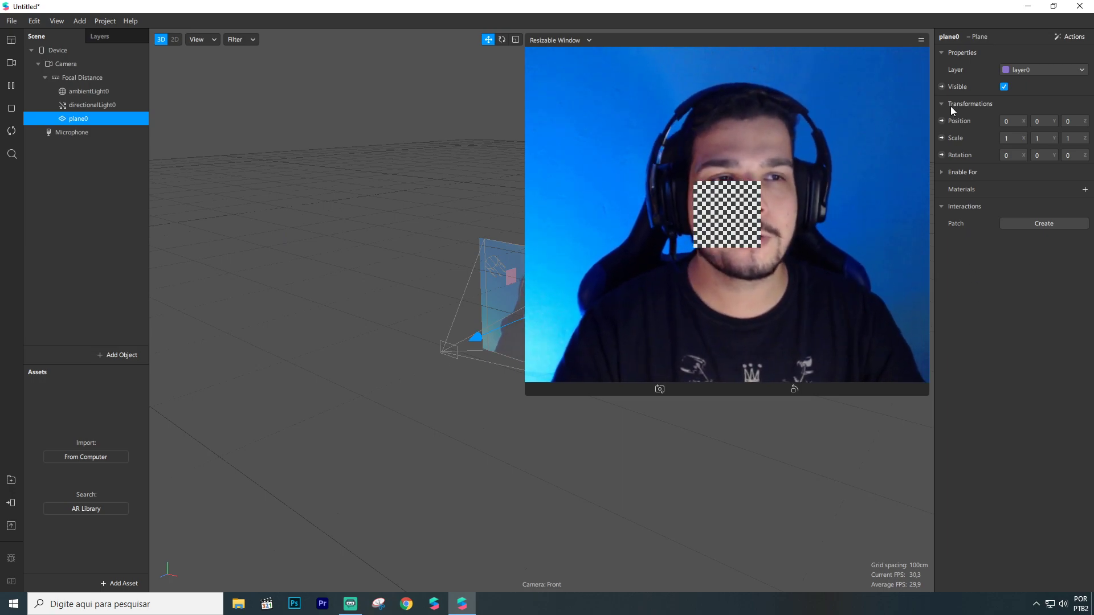
- Try an X position of 0,1 for the plane and return X to 0
click(1017, 124)
key(Return)
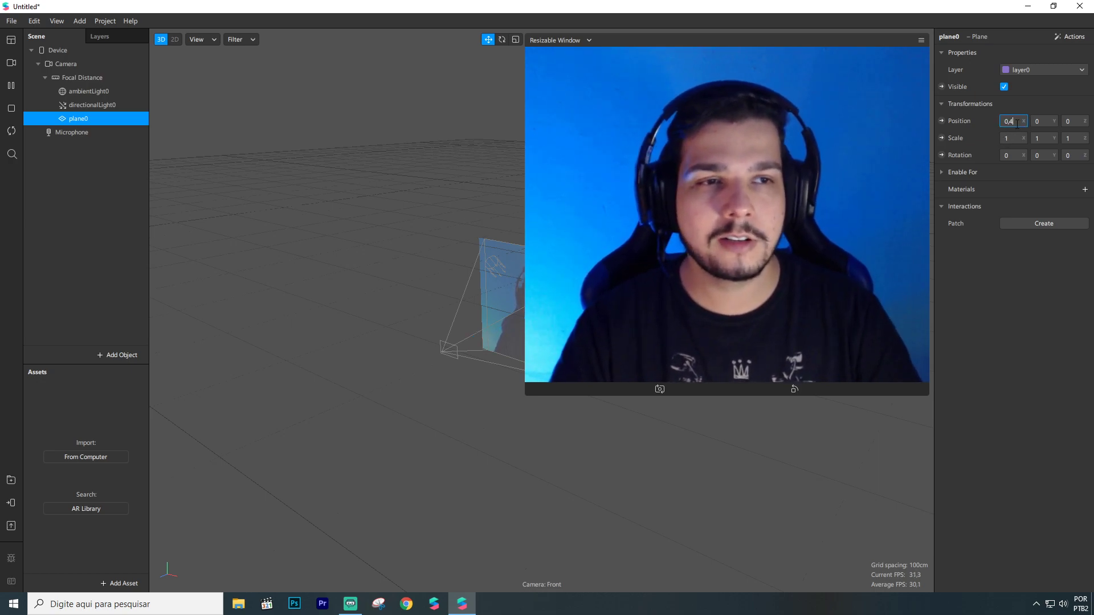
text(,1)
key(Return)
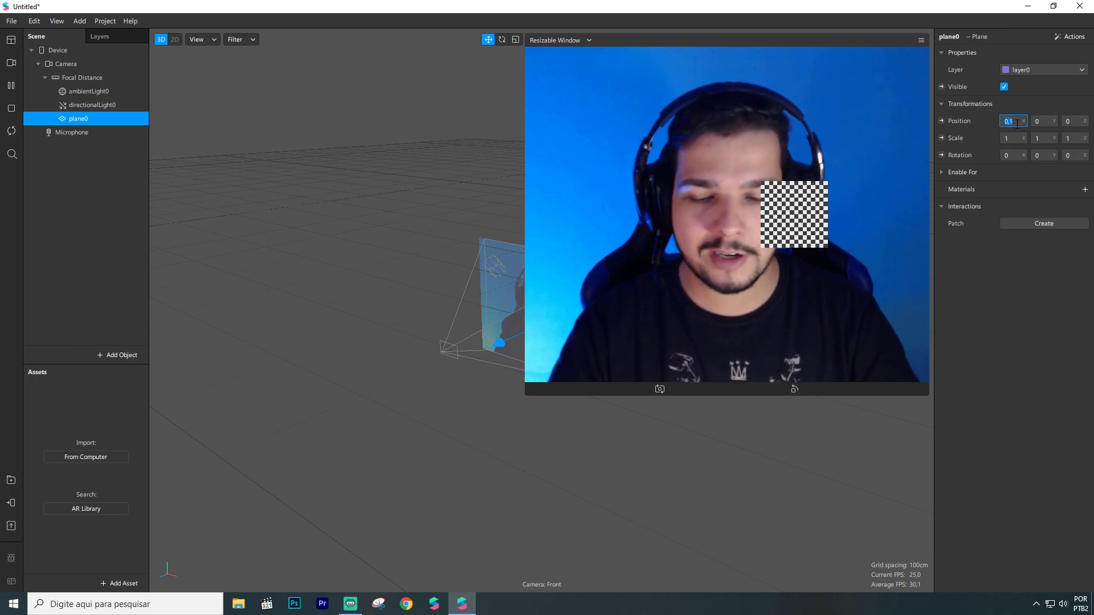
text(0)
key(Return)
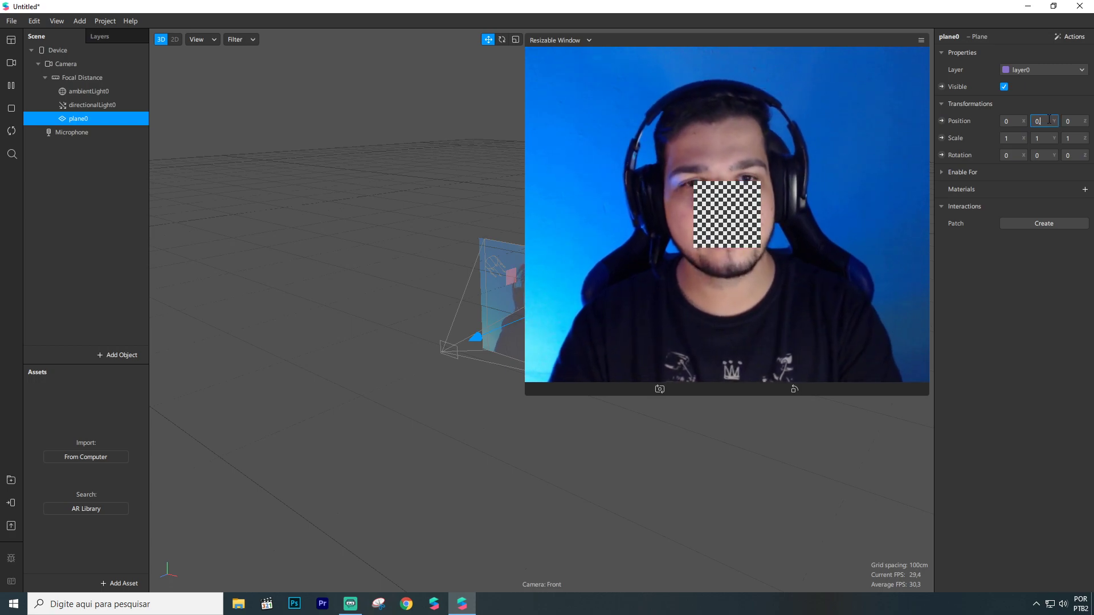
- Set the plane's Y position to 0,2
key(BackSpace)
text(2)
key(Return)
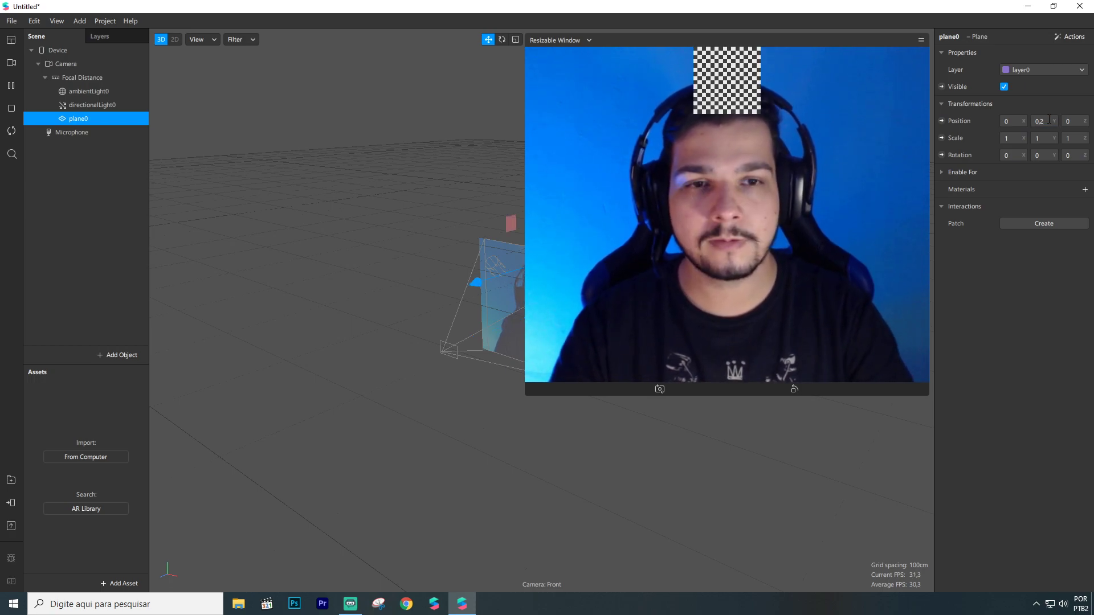
- Create a patch from the plane's Position property and place it in the Patch Editor
click(941, 120)
drag(560, 520, 647, 482)
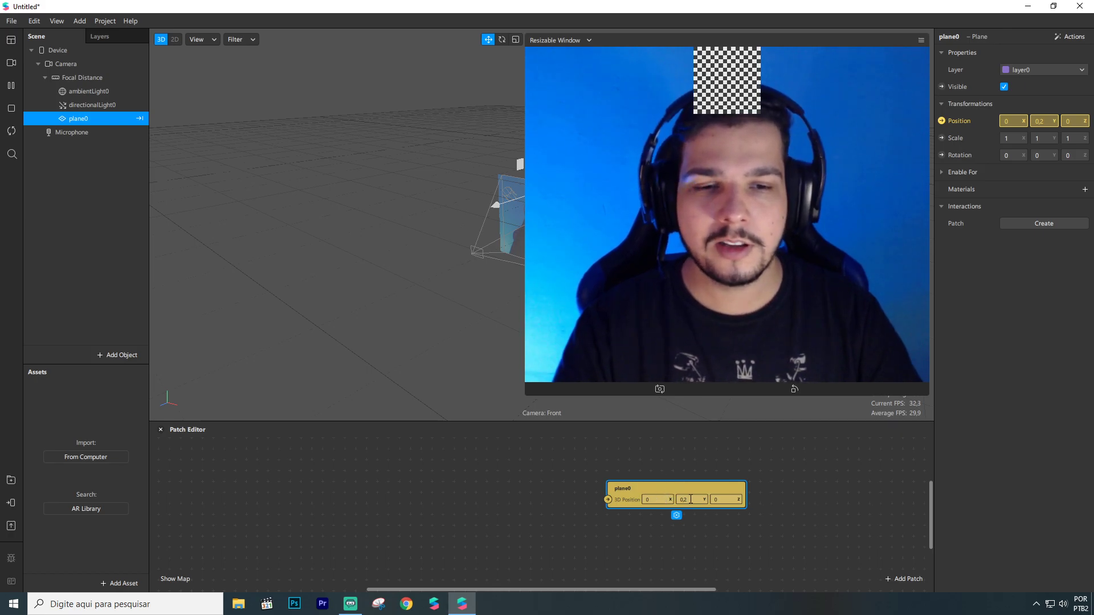
- Test the plane's 3D Position patch with Y at 0,5 and X at 0,2, resetting each to 0
text(0)
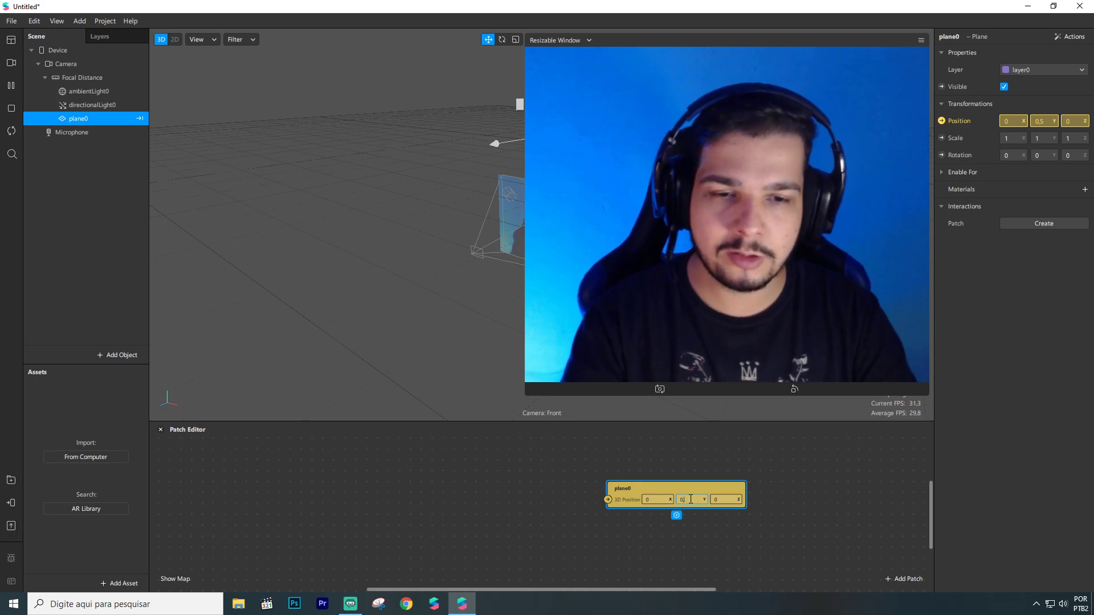
text(,50)
key(Return)
drag(698, 490, 741, 479)
click(700, 486)
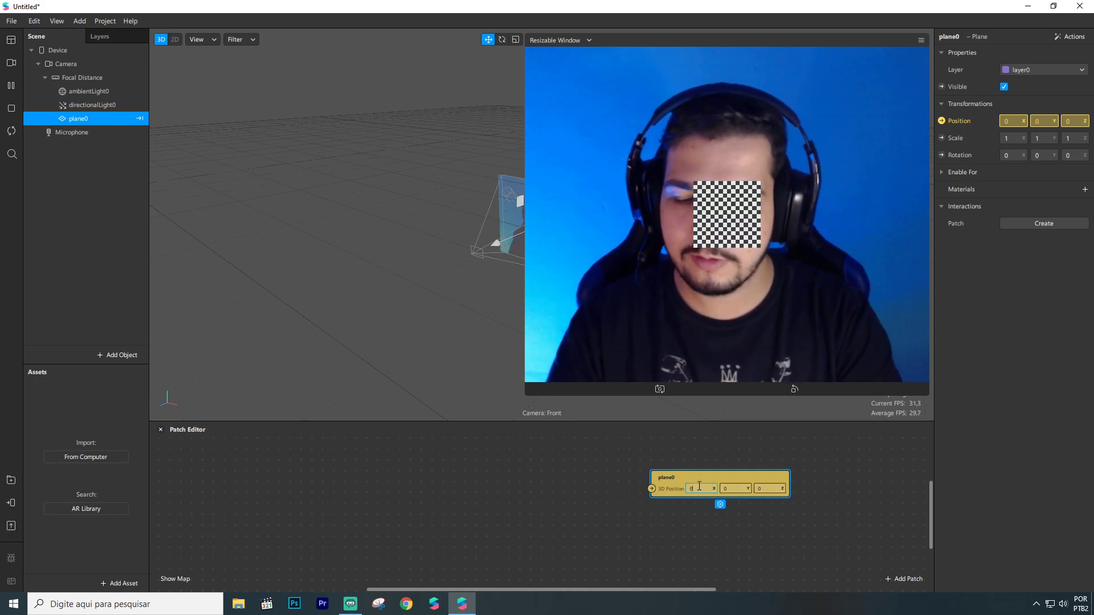
text(0,2)
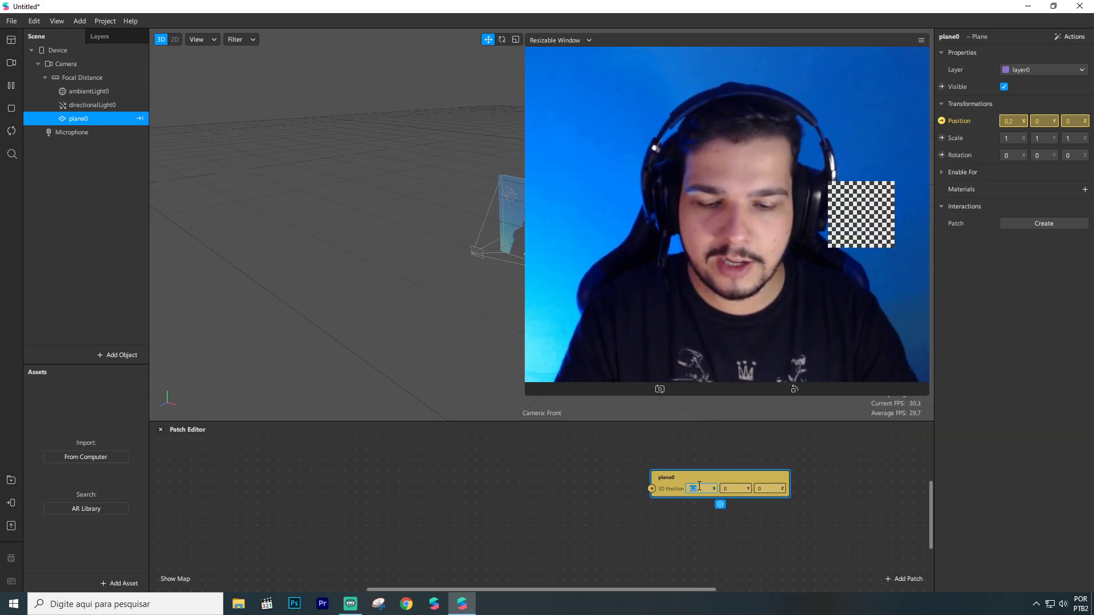
text(0)
key(Return)
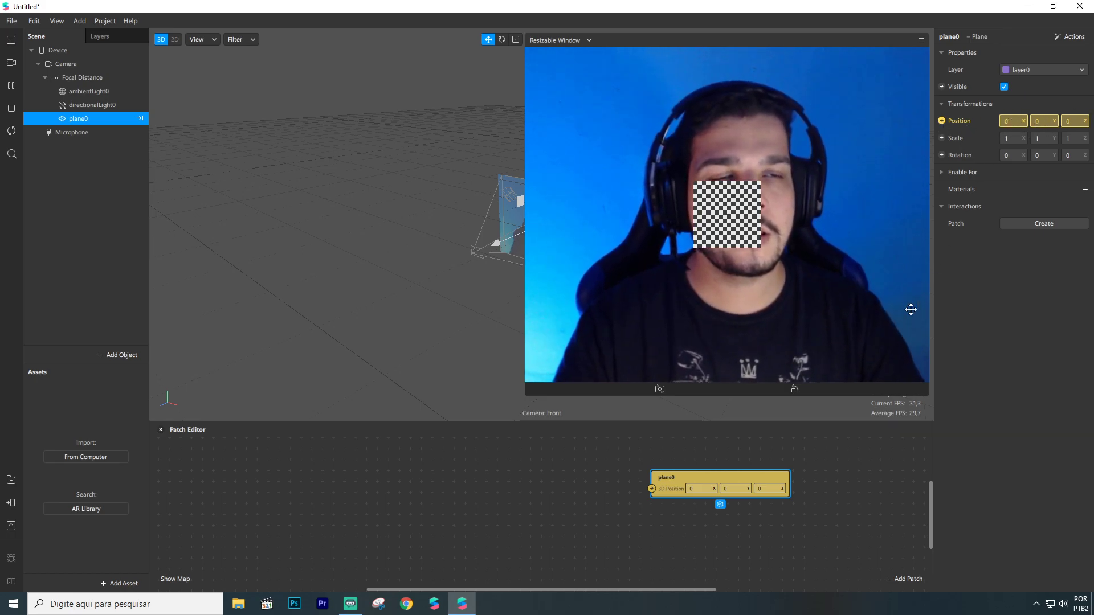
- Reposition the plane0 patch in the Patch Editor to leave room for other patches ahead of its input
drag(729, 474, 772, 452)
drag(507, 428, 510, 425)
drag(717, 453, 744, 466)
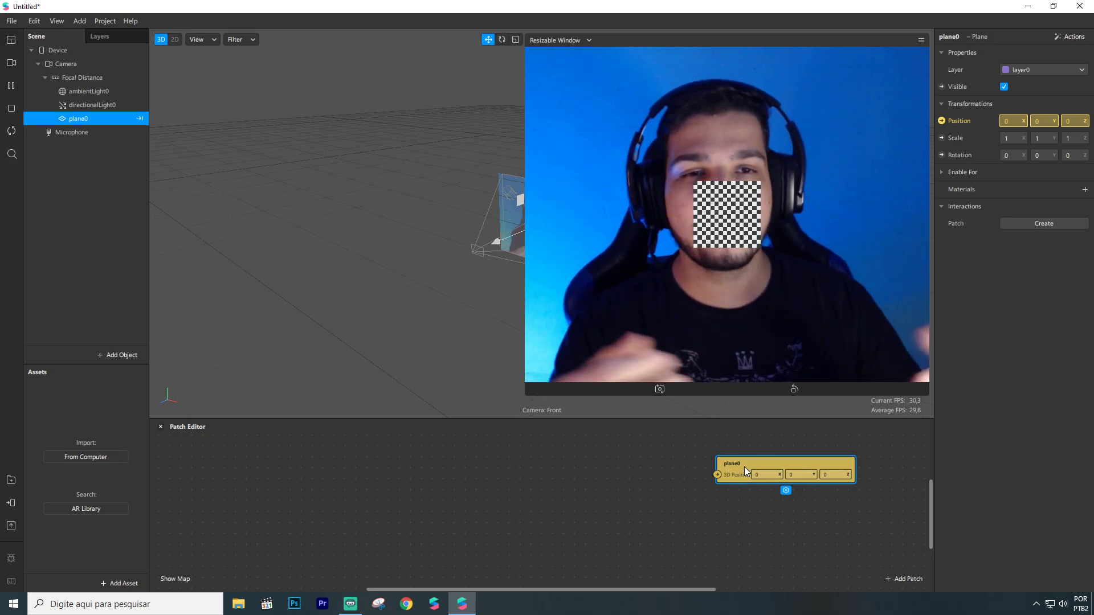
drag(738, 468, 750, 464)
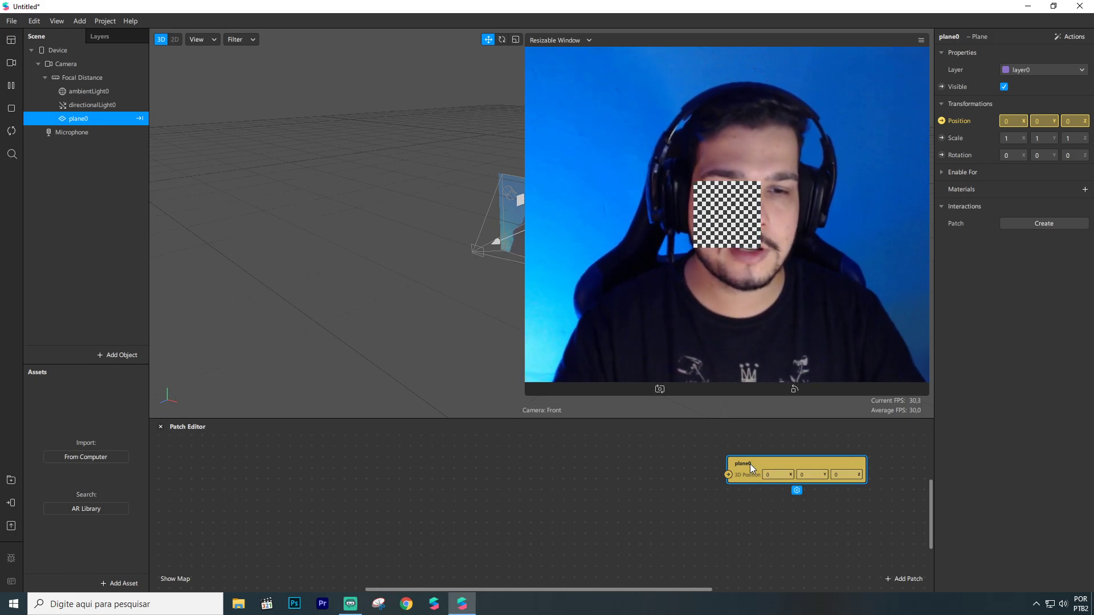
drag(754, 463, 787, 464)
click(701, 476)
middle_drag(646, 471, 646, 473)
scroll(646, 473, up, 1)
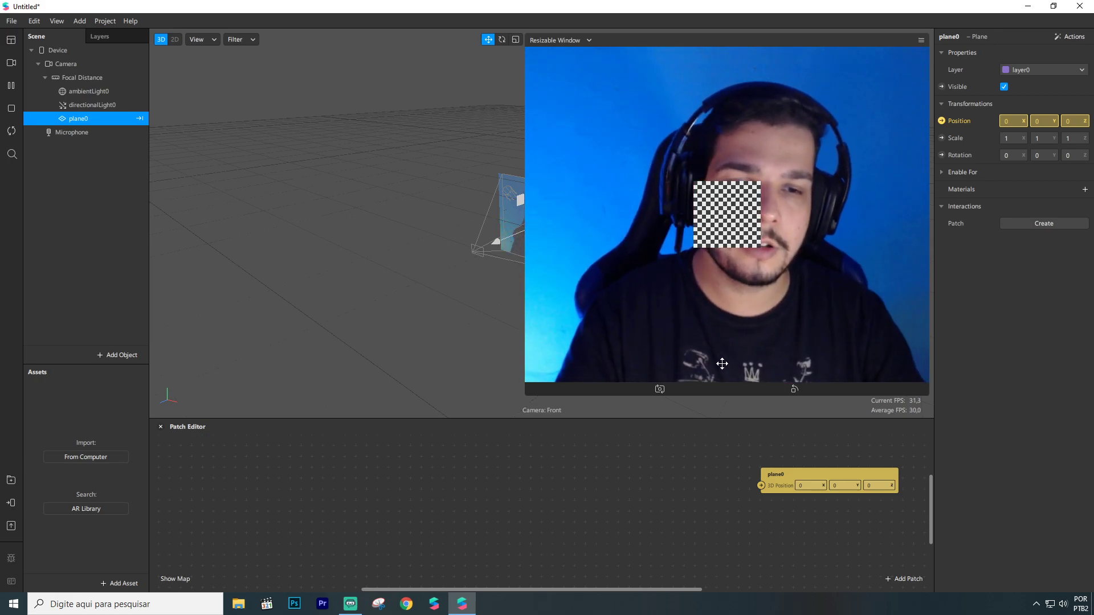
drag(774, 473, 758, 480)
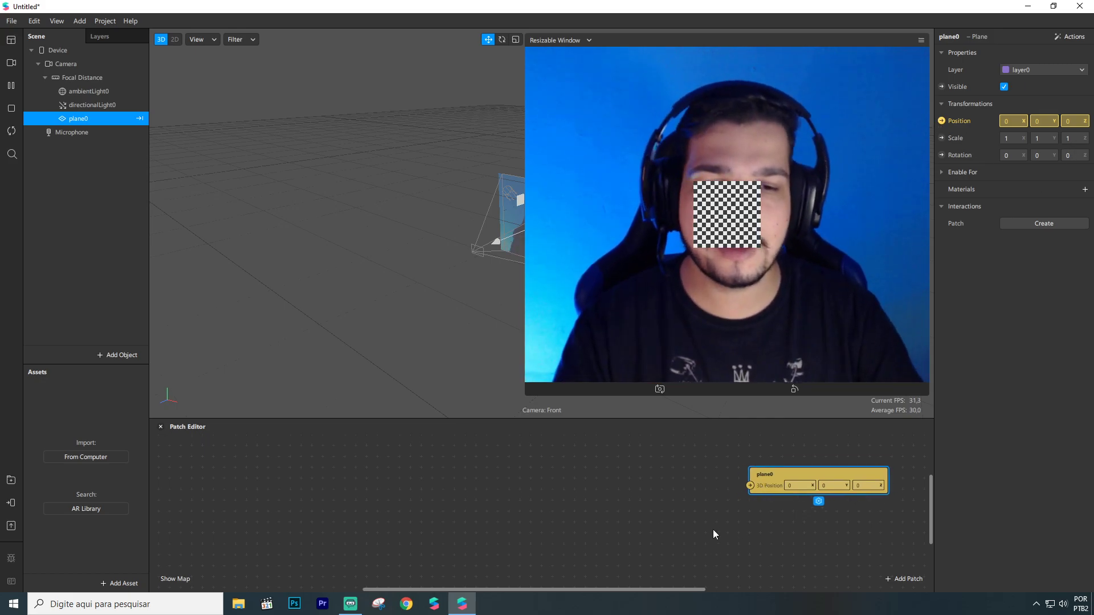
right_click(561, 486)
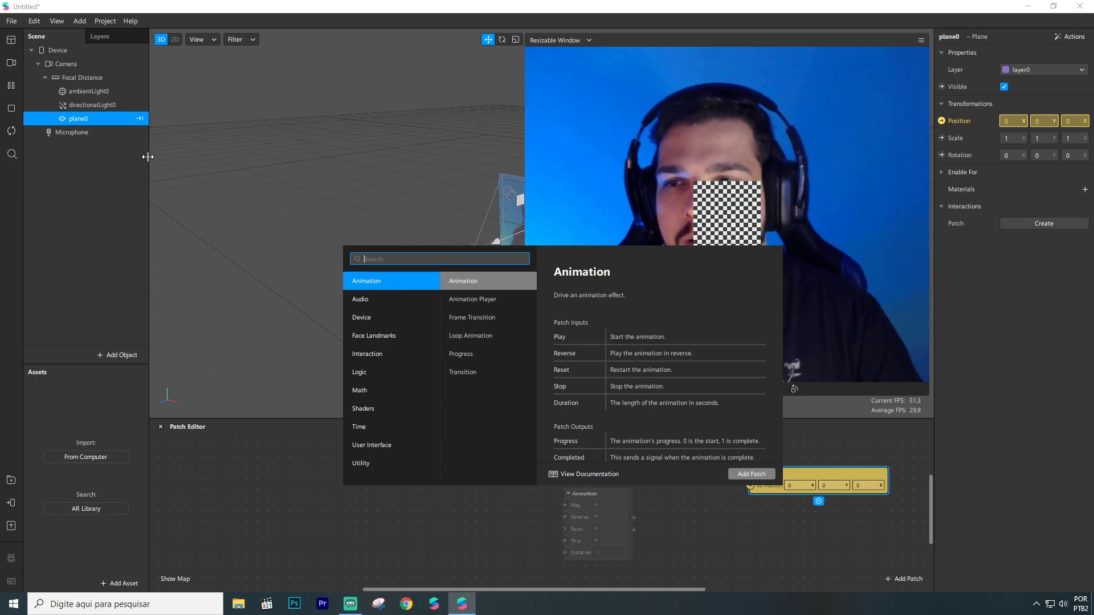
click(572, 529)
right_click(522, 521)
click(614, 532)
- Add a Screen Tap patch ahead of the plane0 patch, leaving a gap between them
right_click(578, 505)
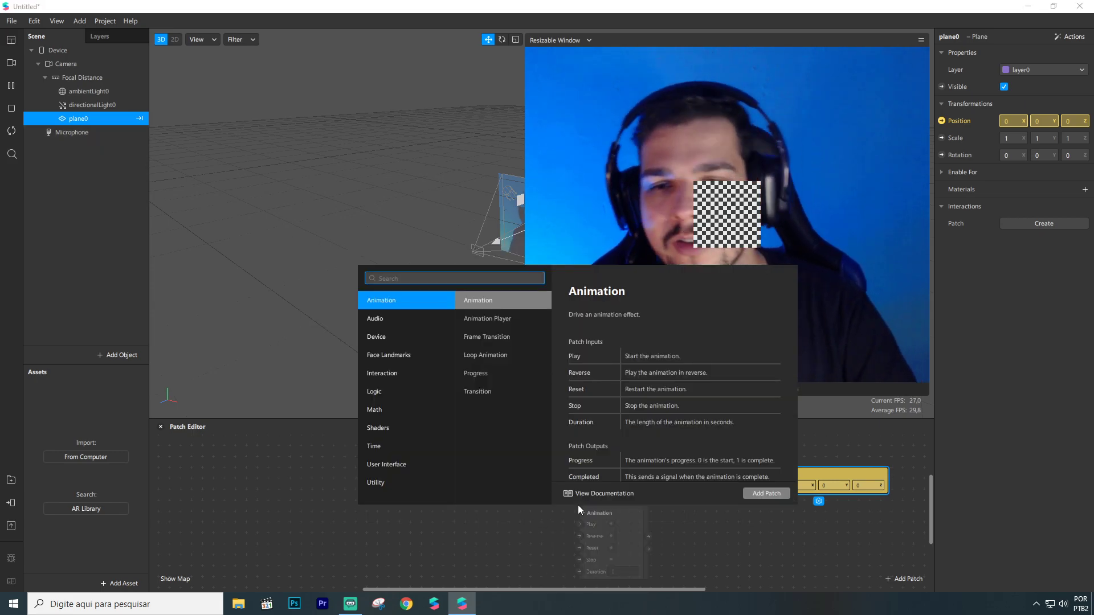
text(sc)
key(Down)
key(Down)
key(Down)
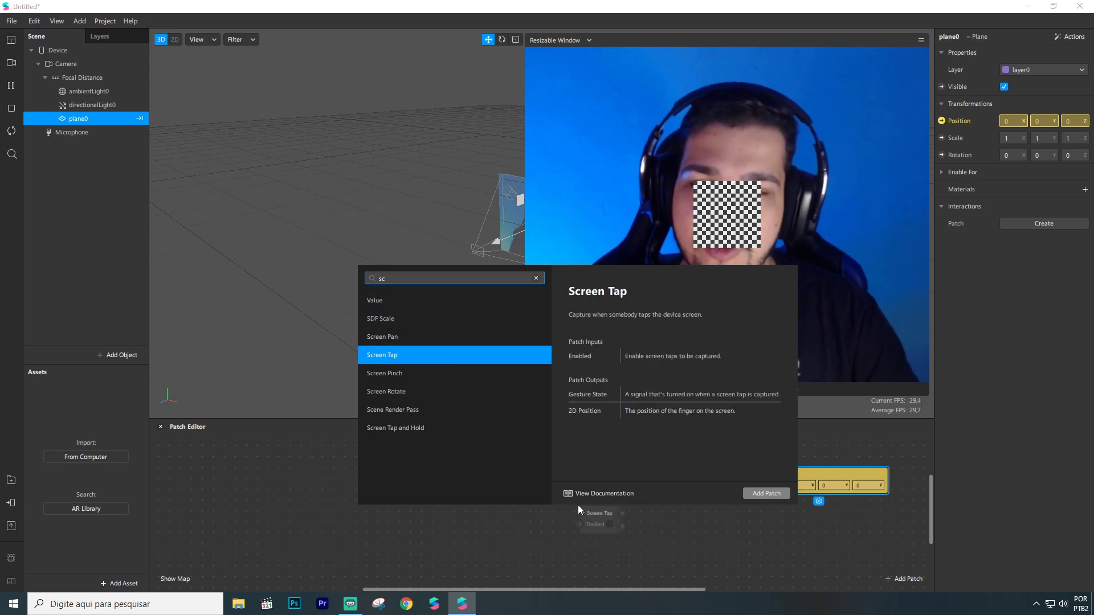
key(Return)
drag(592, 511, 599, 484)
- Chain Screen Tap through a Switch patch's Flip into the Condition of a new If Then Else patch, lining them up
text(if)
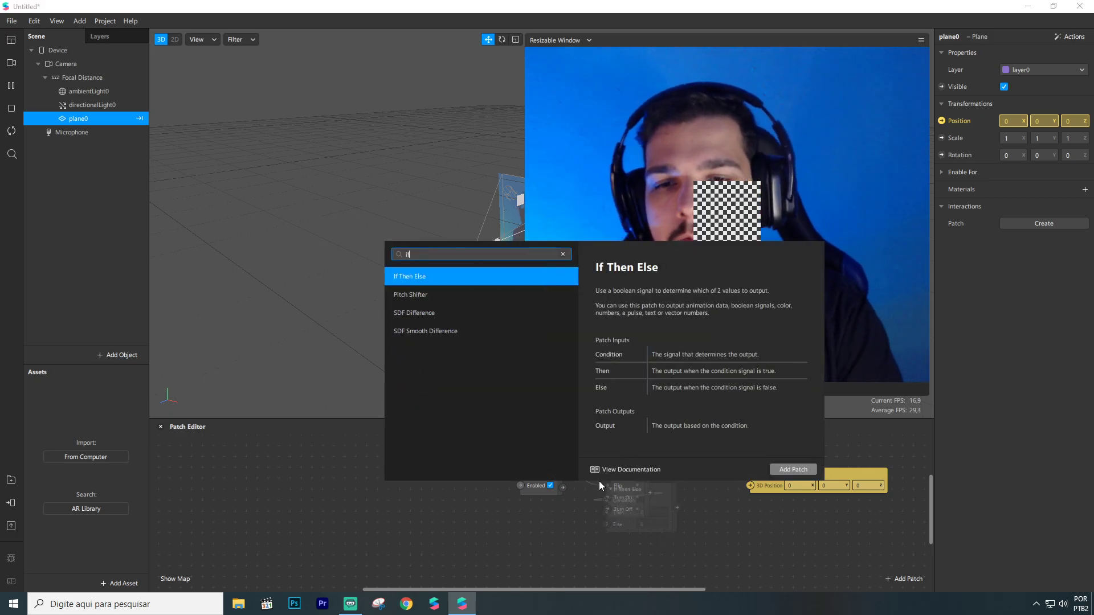
key(Return)
drag(692, 453, 721, 512)
drag(636, 486, 600, 473)
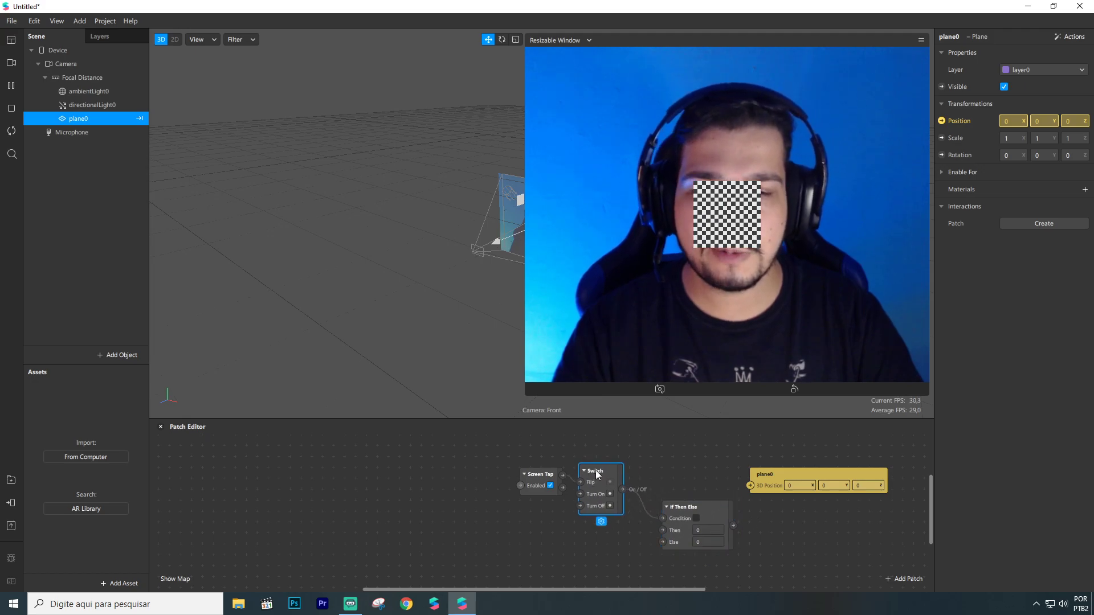
drag(704, 506, 693, 484)
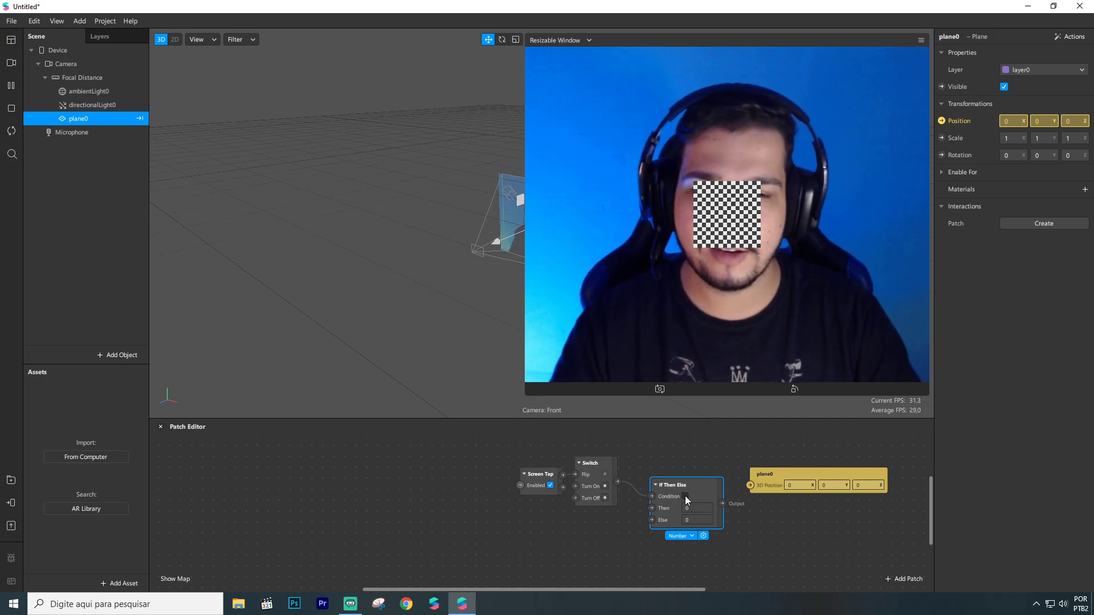
drag(687, 495, 677, 479)
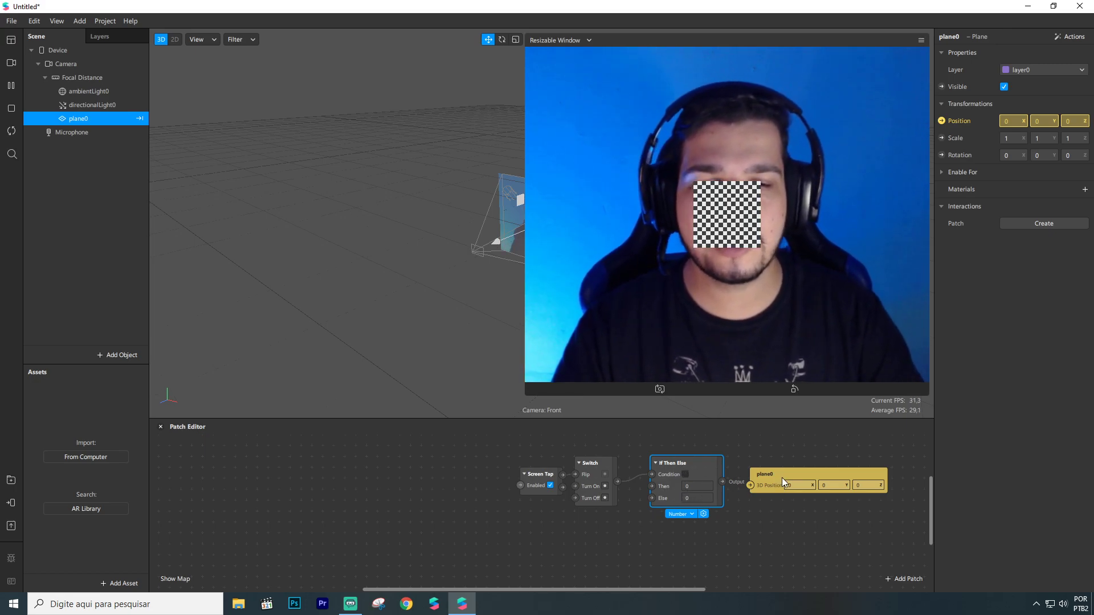
- Space out the If Then Else and plane0 patches so there is a wider gap between them
drag(781, 477, 801, 478)
click(701, 469)
drag(701, 469, 690, 469)
click(803, 474)
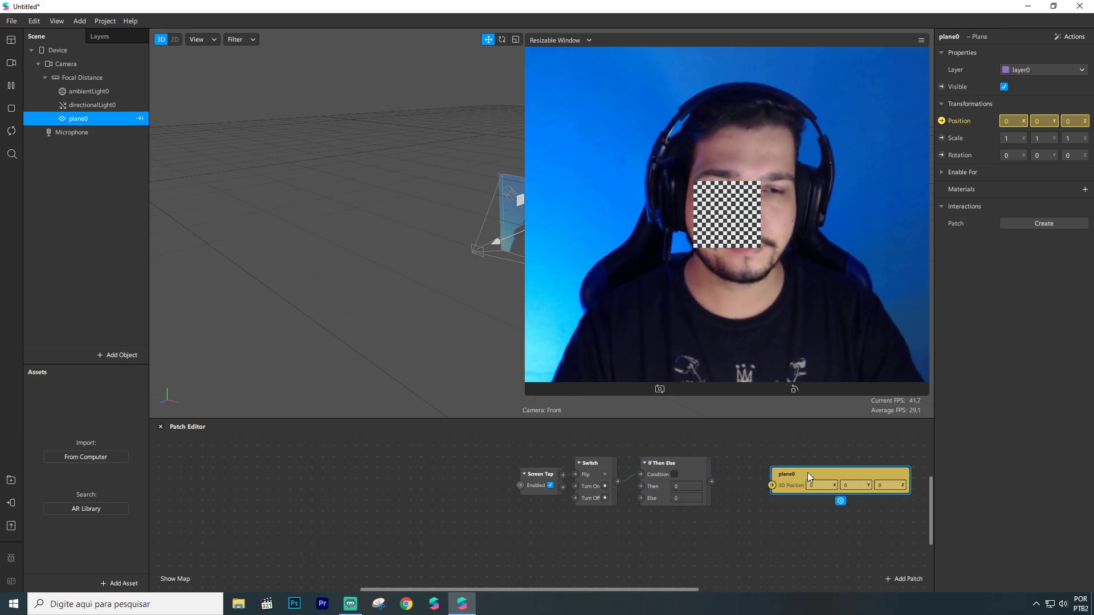
drag(803, 474, 836, 452)
drag(651, 589, 667, 588)
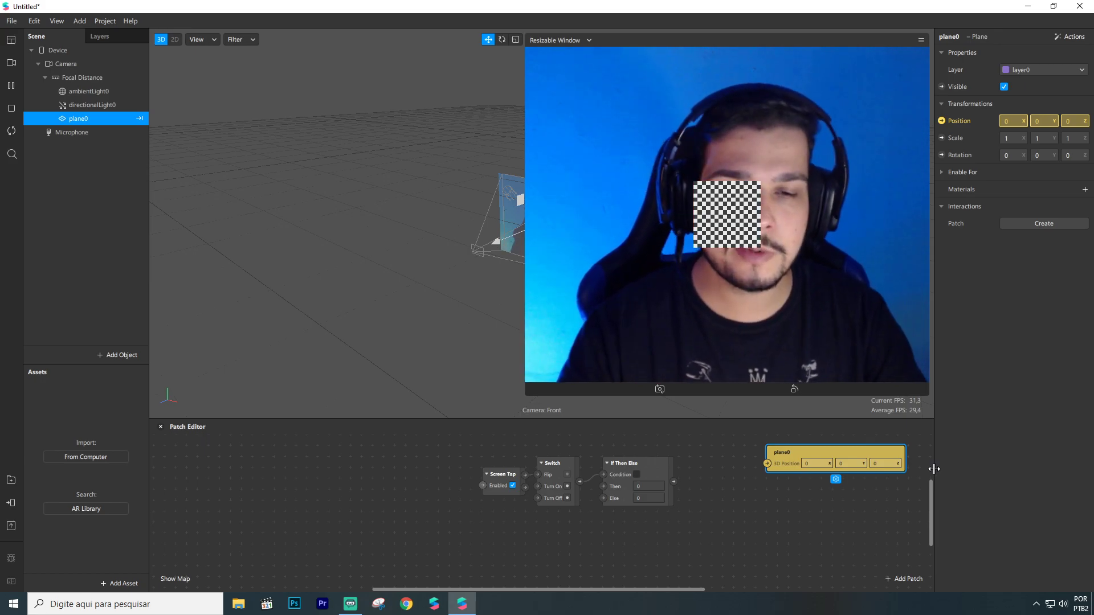
- Change the If Then Else patch type to Vector 3 and connect its output to plane0's 3D Position
click(653, 470)
click(633, 515)
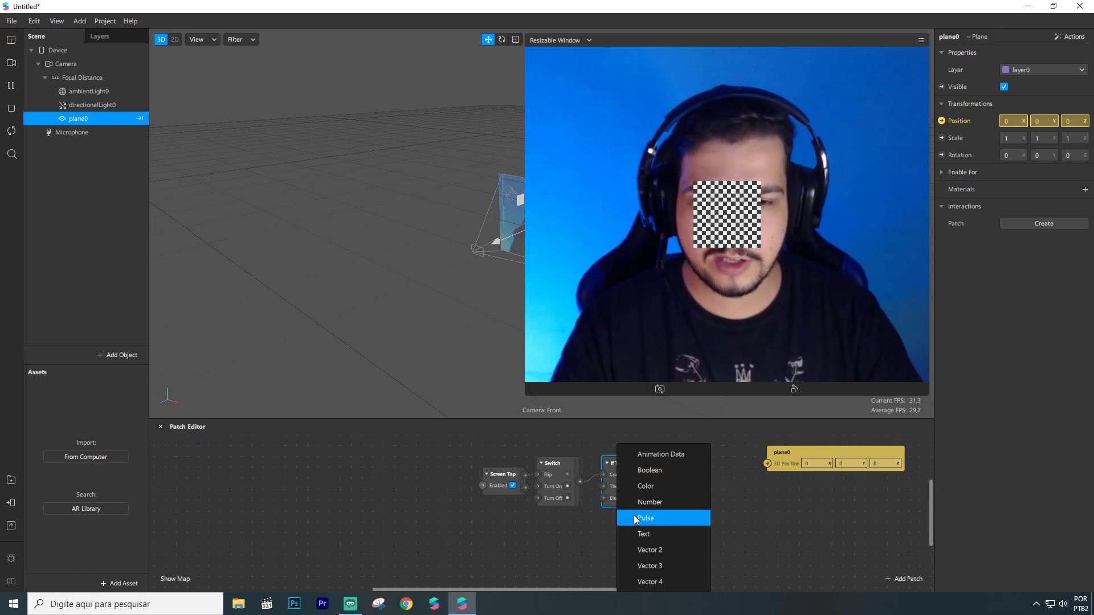
click(668, 565)
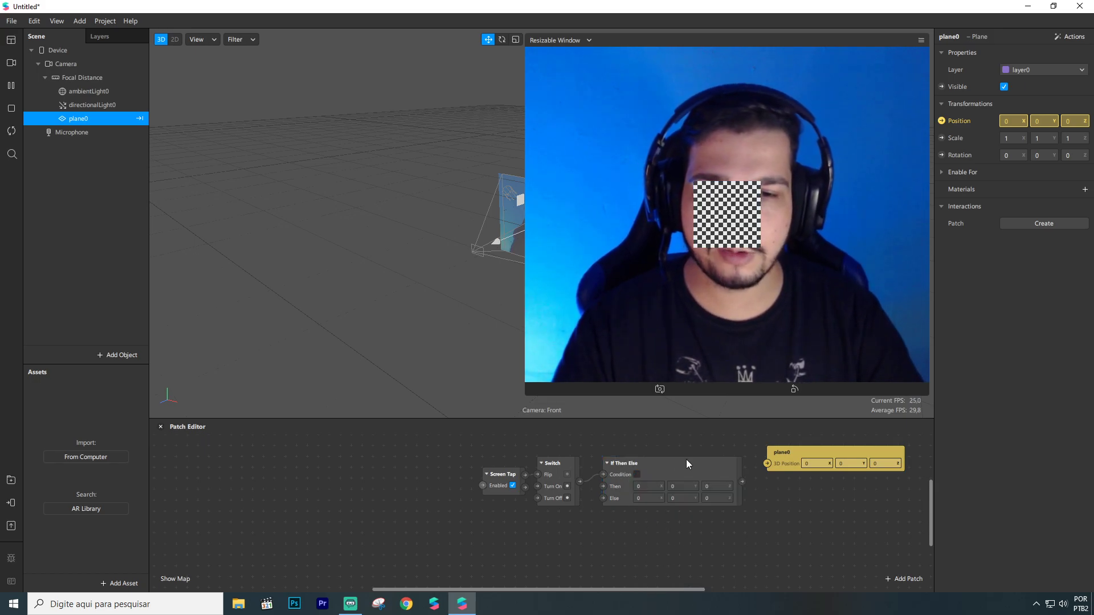
drag(681, 470, 767, 463)
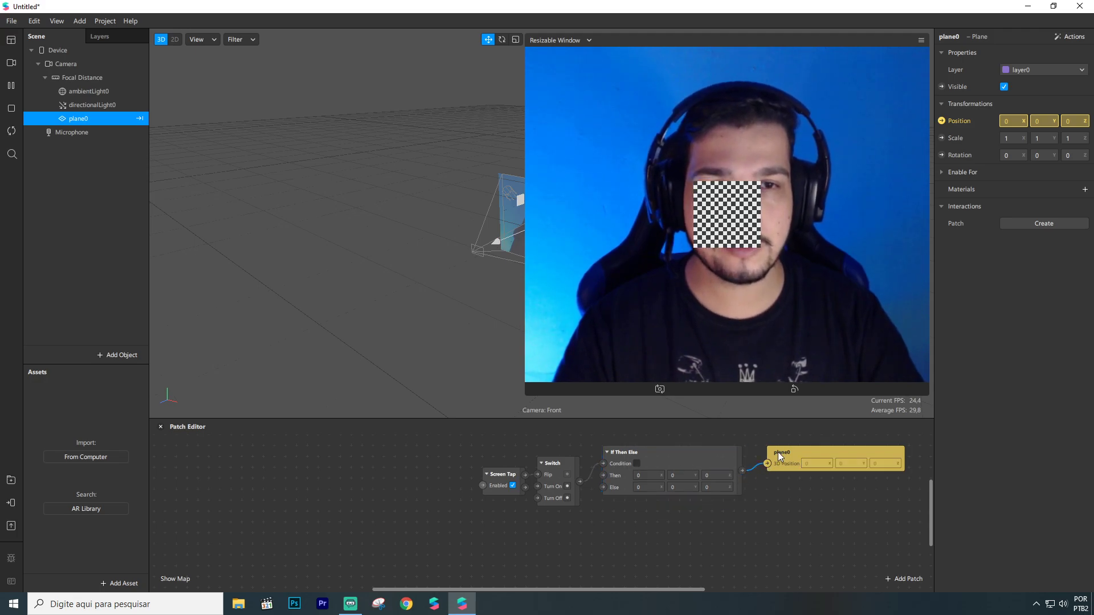
- Set the If Then Else patch's X values to 0,1 for Then and 0,2 for Else
click(649, 475)
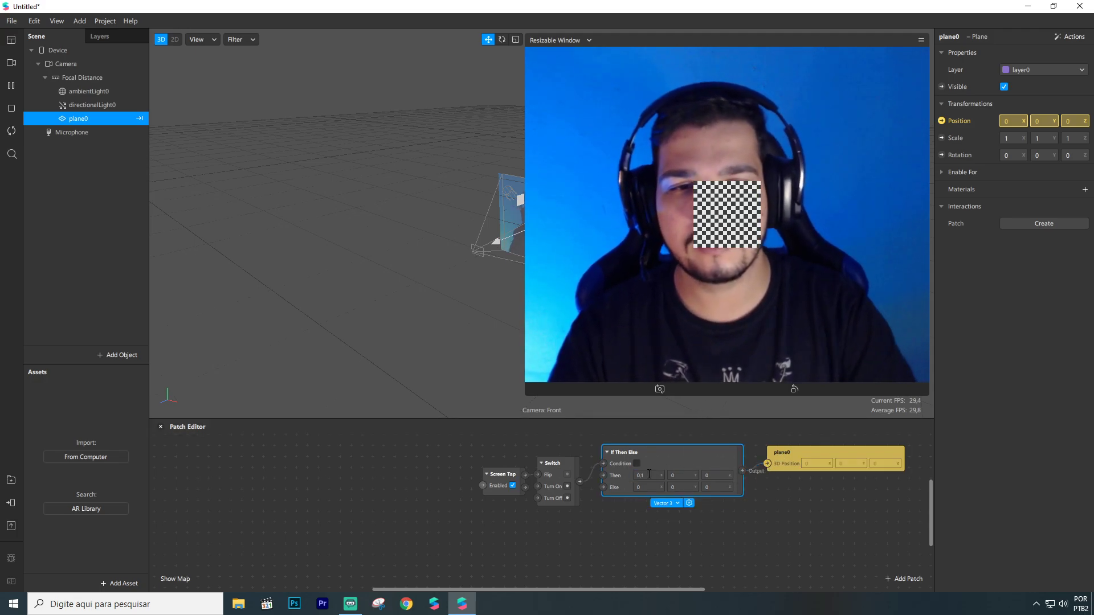
text(0,1)
click(646, 486)
text(0,1)
click(646, 485)
text(0,2)
key(Return)
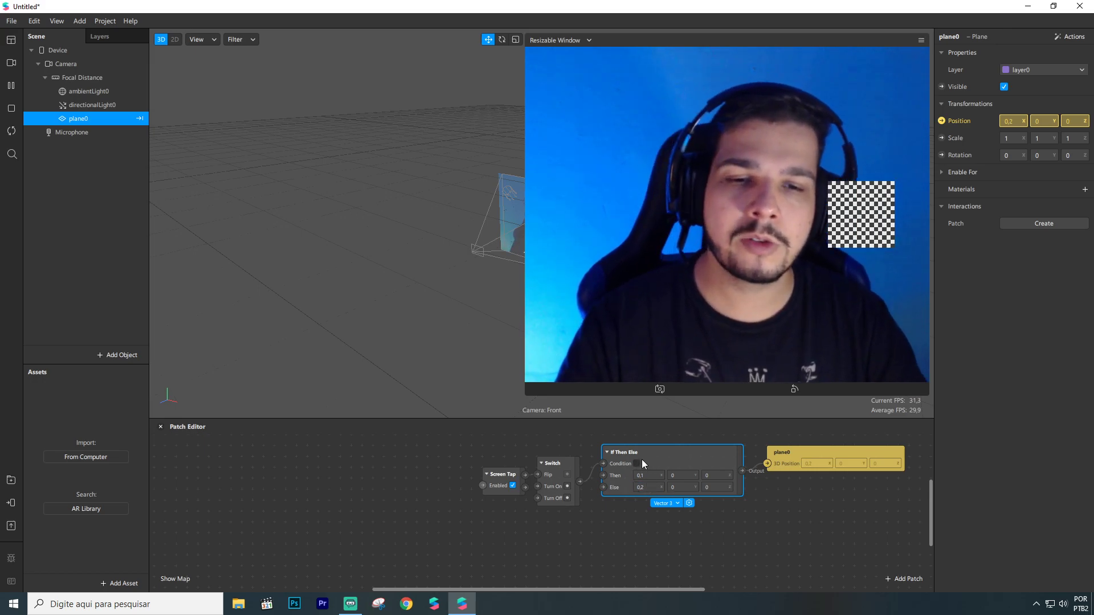
- Set the X value of Then to -0,2 in the If Then Else patch
click(649, 475)
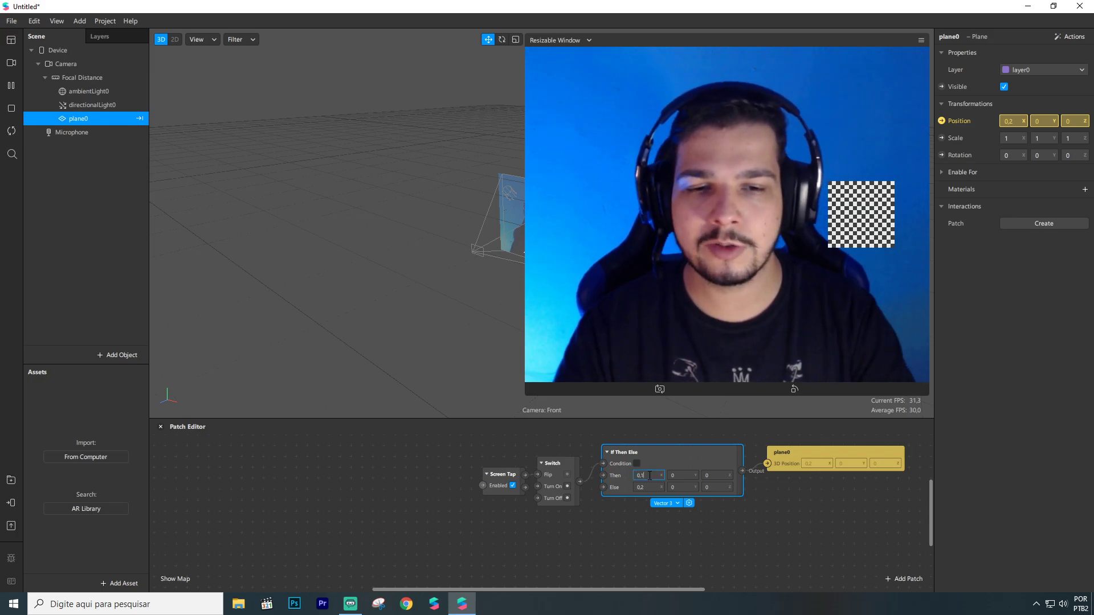
text(0,2-)
key(Return)
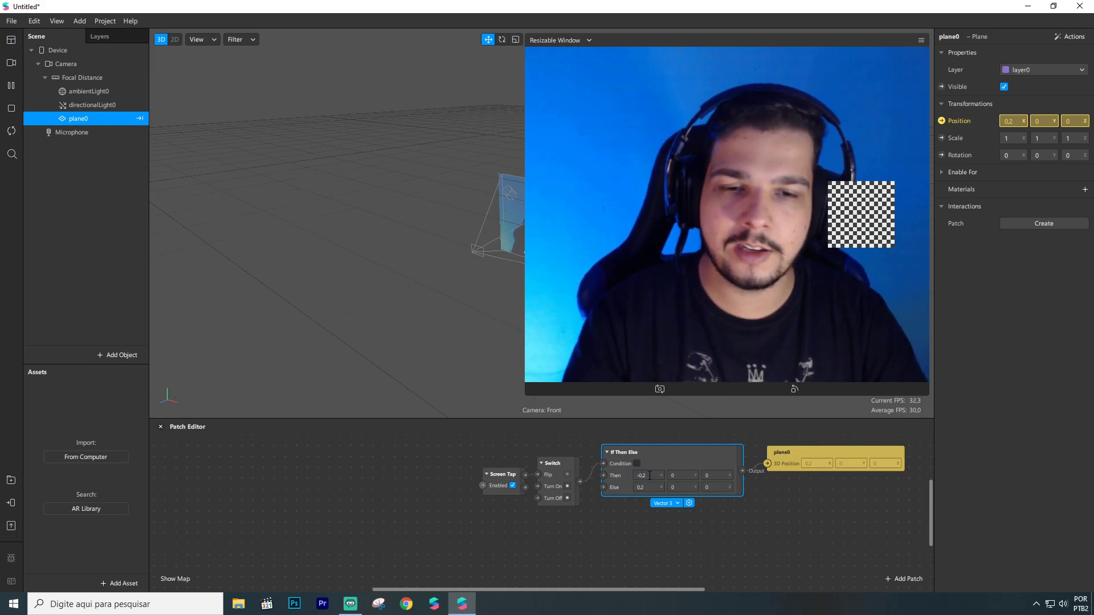
click(774, 511)
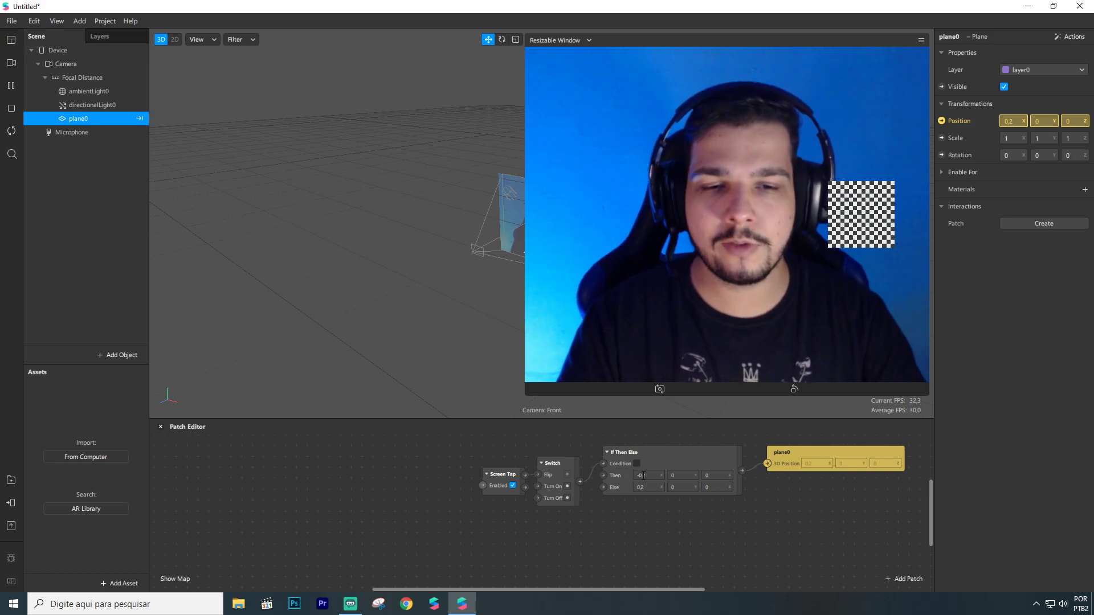
- Tap the camera preview repeatedly to test the plane switching between its two positions
click(652, 149)
click(658, 153)
click(660, 152)
click(662, 155)
click(664, 156)
click(666, 155)
click(669, 157)
click(672, 134)
click(673, 134)
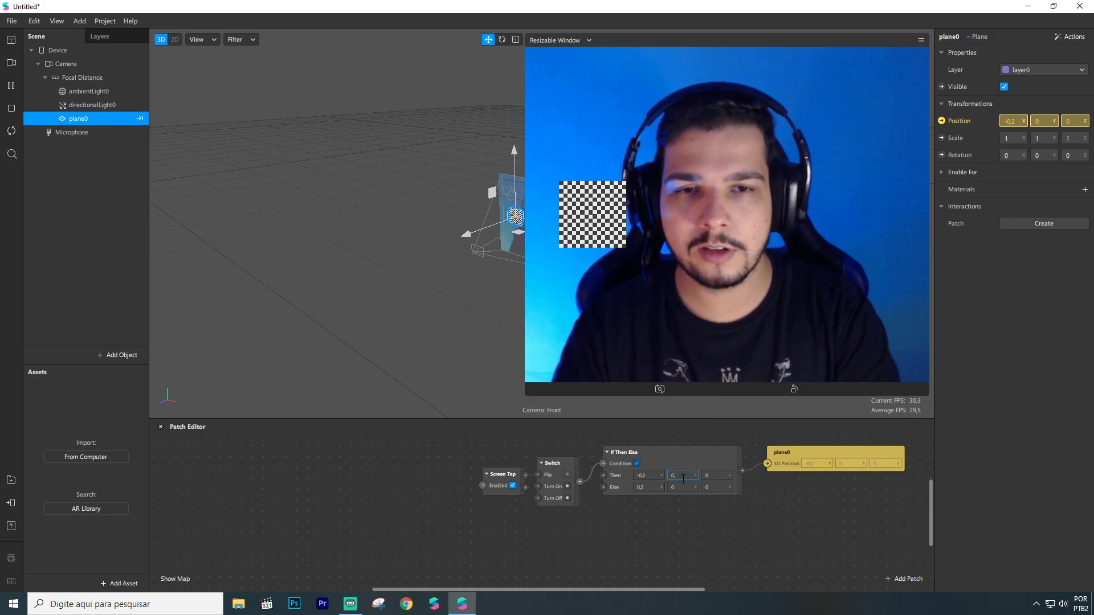
- Try Y values of 0,1 and 0,2 for Then in the If Then Else patch, and settle on 0,15
text(,1)
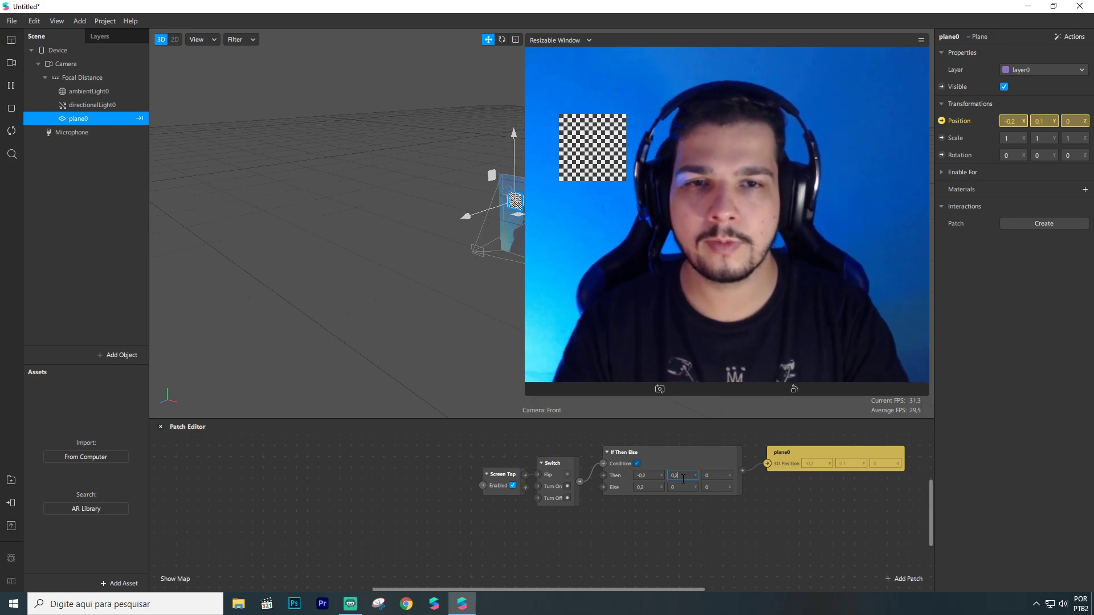
text(,2)
key(Return)
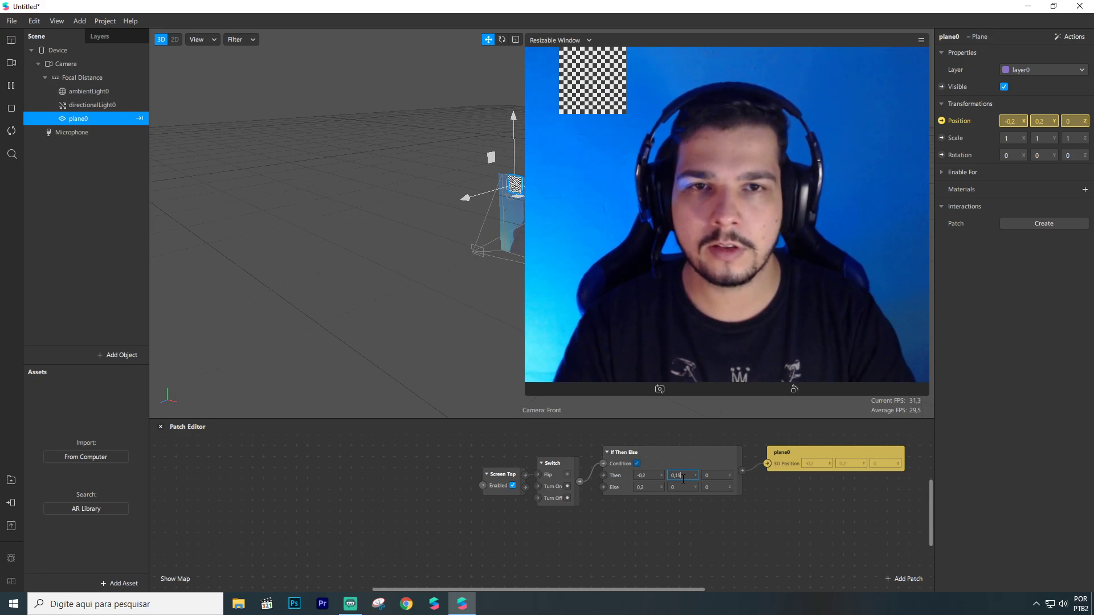
key(Return)
- Switch the plane to its Else position in the preview and set the Y value of Else to -0,15
click(680, 488)
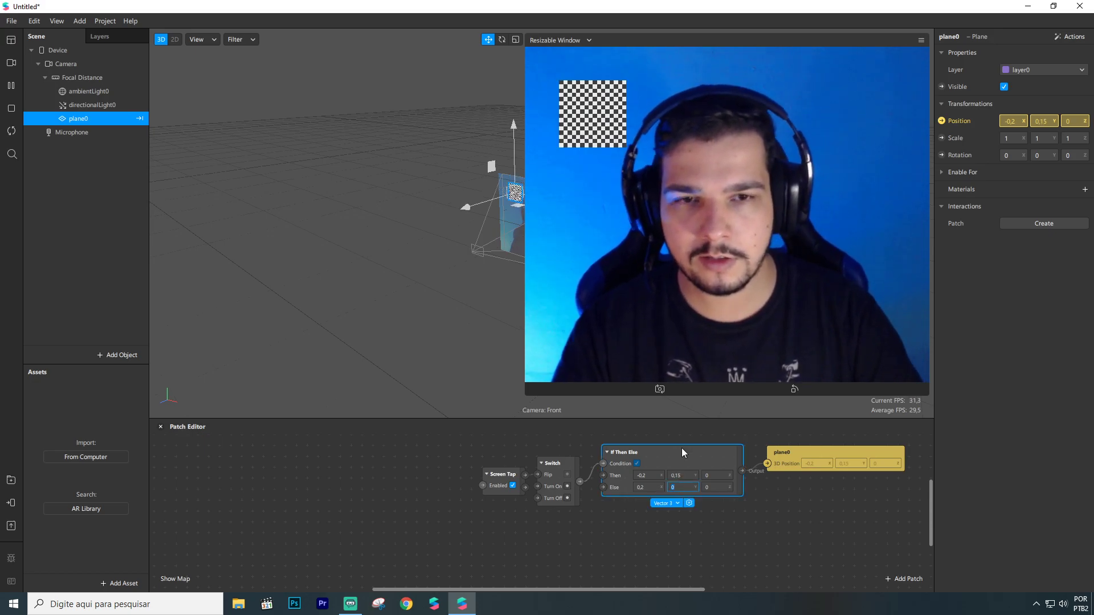
click(716, 322)
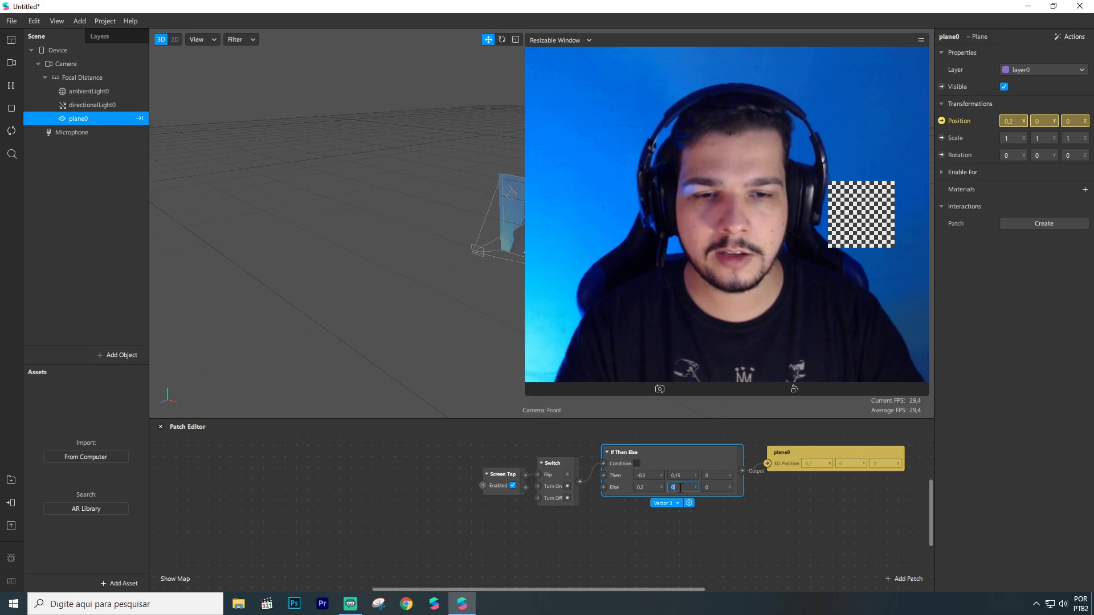
text(-0,1)
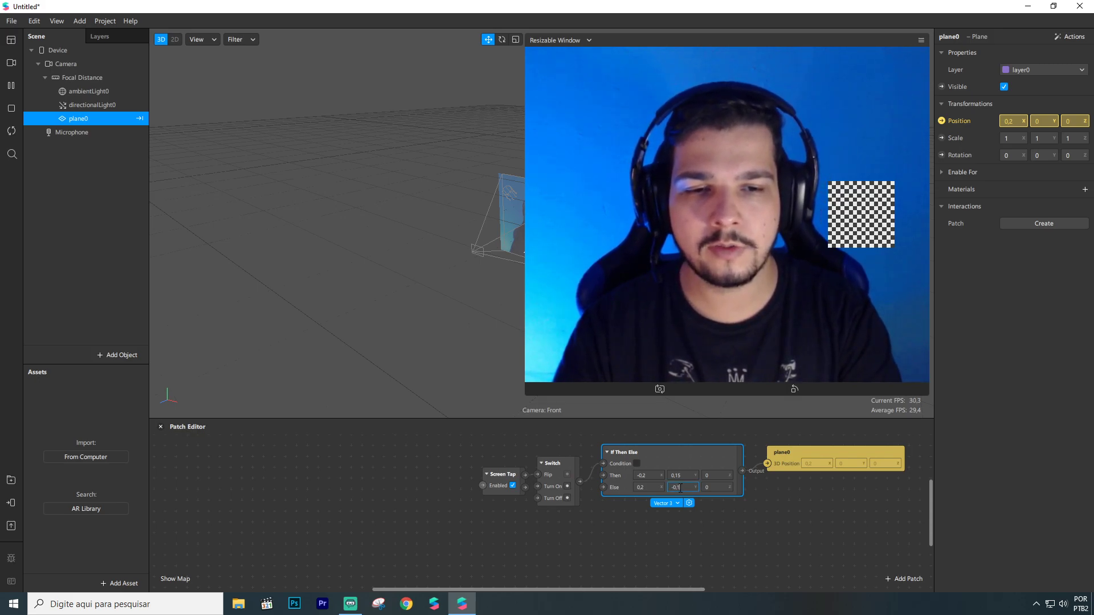
text(5)
key(Return)
- Tap the camera preview several times to test the plane jumping between the two diagonal positions
click(767, 347)
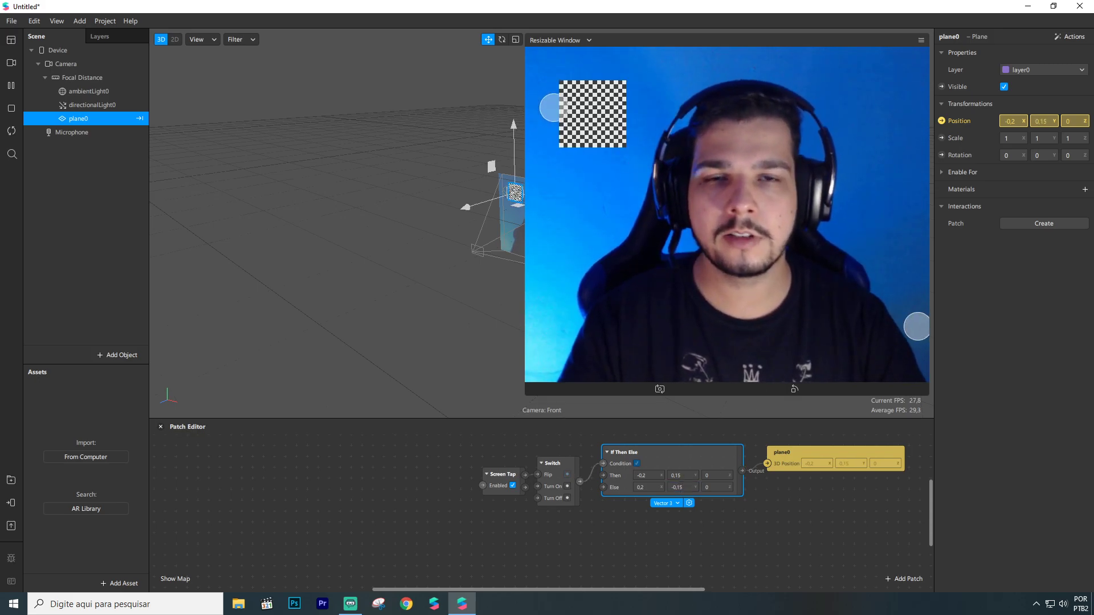
click(716, 167)
click(716, 154)
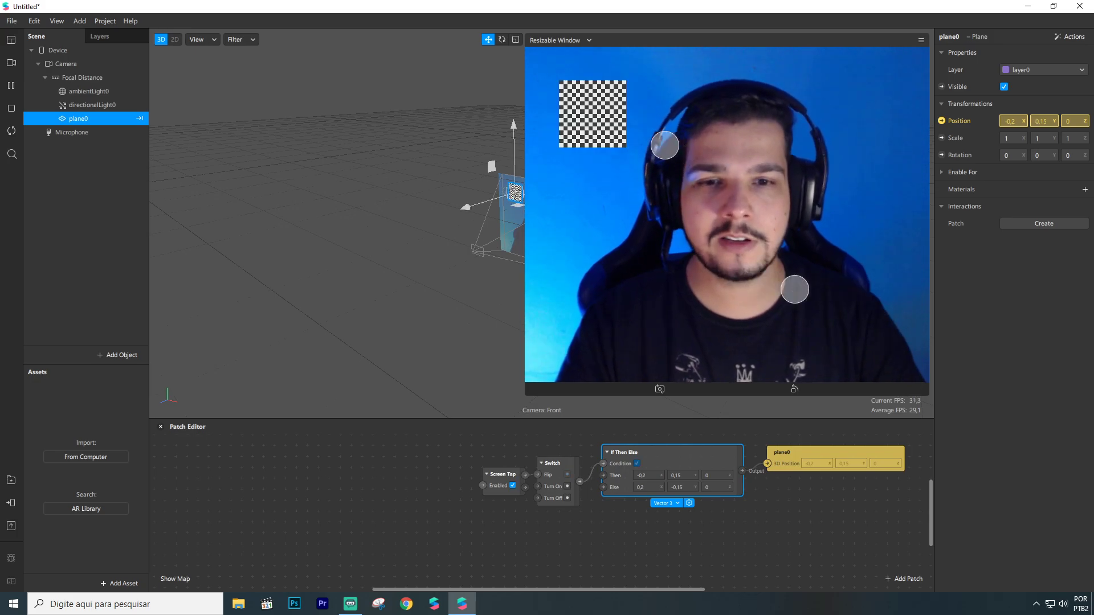
click(727, 188)
click(727, 188)
- Rearrange the If Then Else and plane0 3D Position patches in the Patch Editor
shift+drag(780, 453, 779, 463)
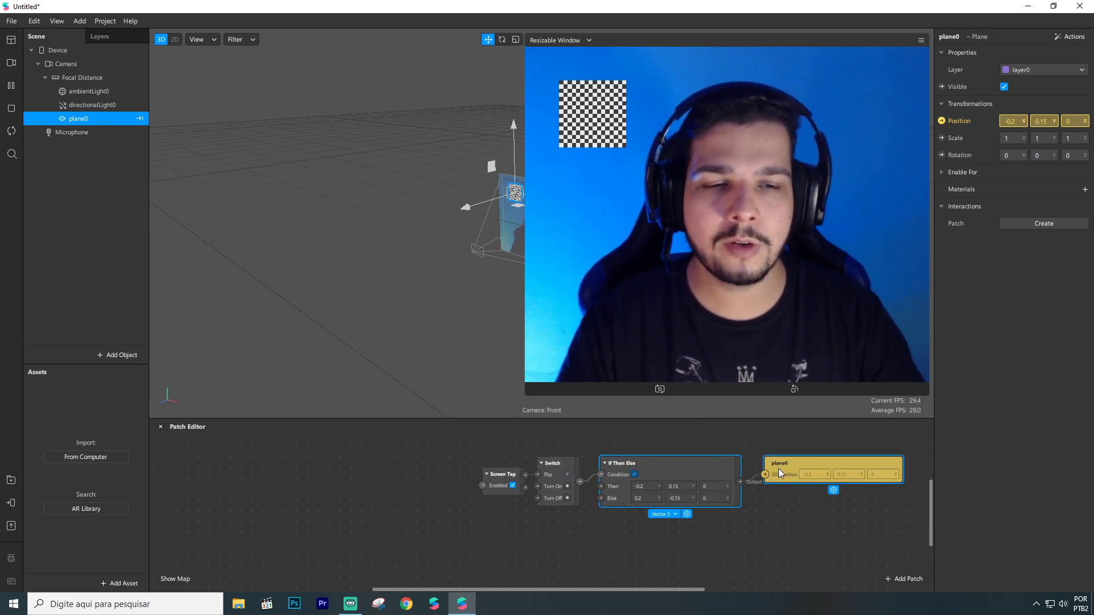
drag(663, 459, 691, 436)
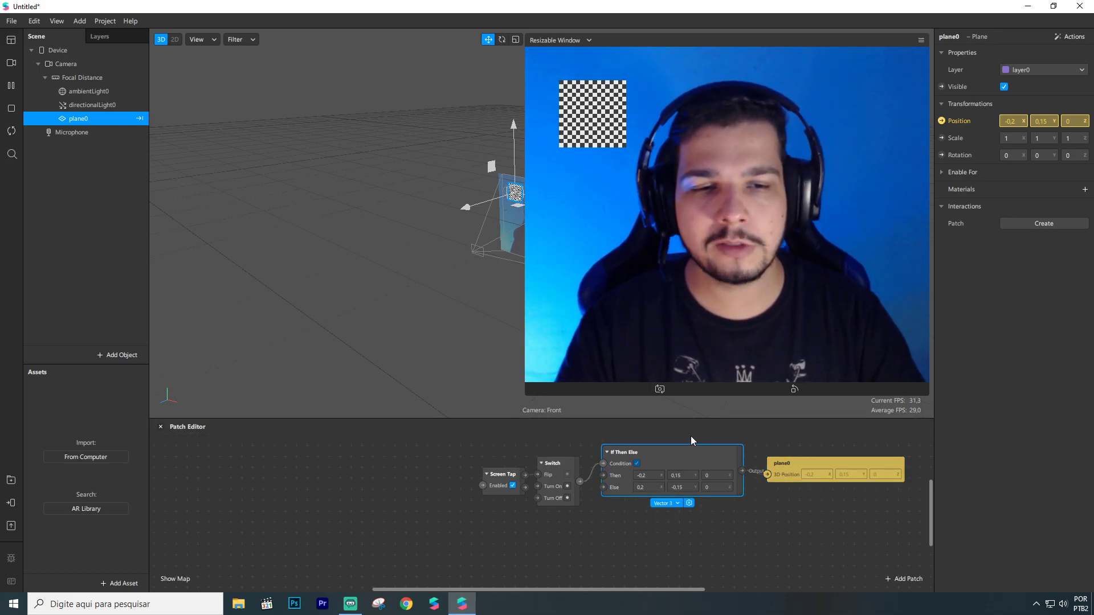
click(774, 555)
scroll(769, 556, up, 2)
drag(652, 589, 694, 590)
scroll(644, 516, down, 3)
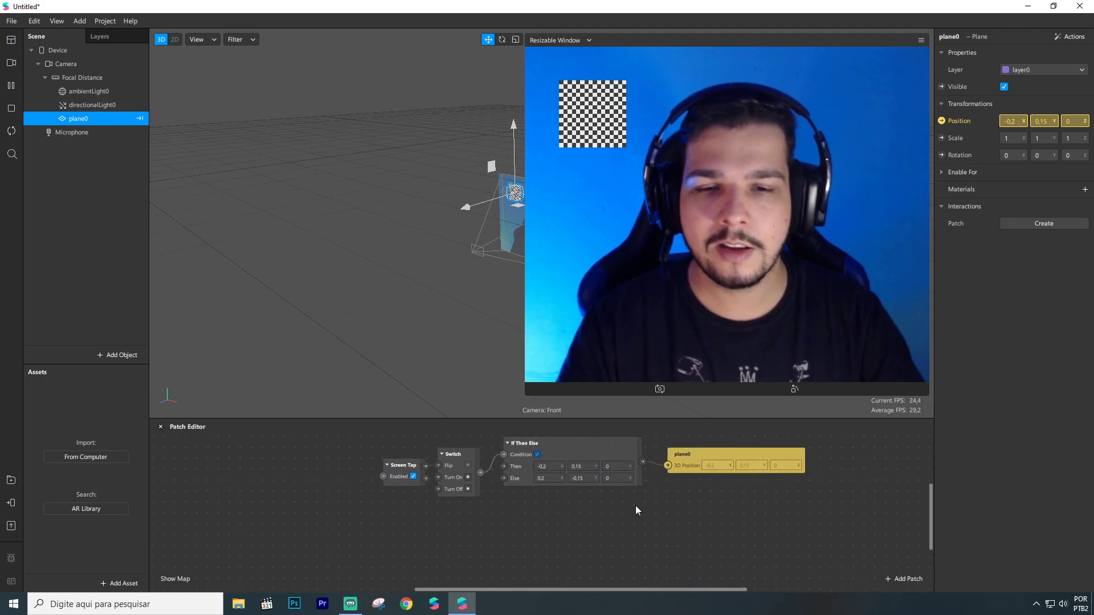
scroll(542, 488, up, 3)
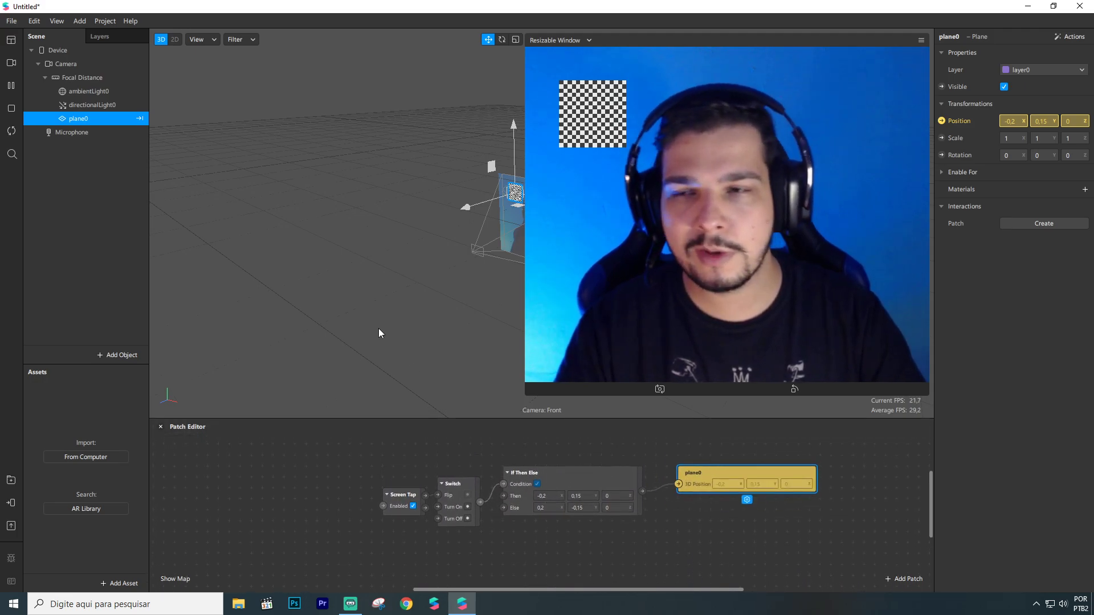
- Create a patch for plane0's Visible property and connect the Switch output to it
click(942, 87)
scroll(502, 541, down, 1)
drag(480, 462, 536, 531)
scroll(542, 501, up, 1)
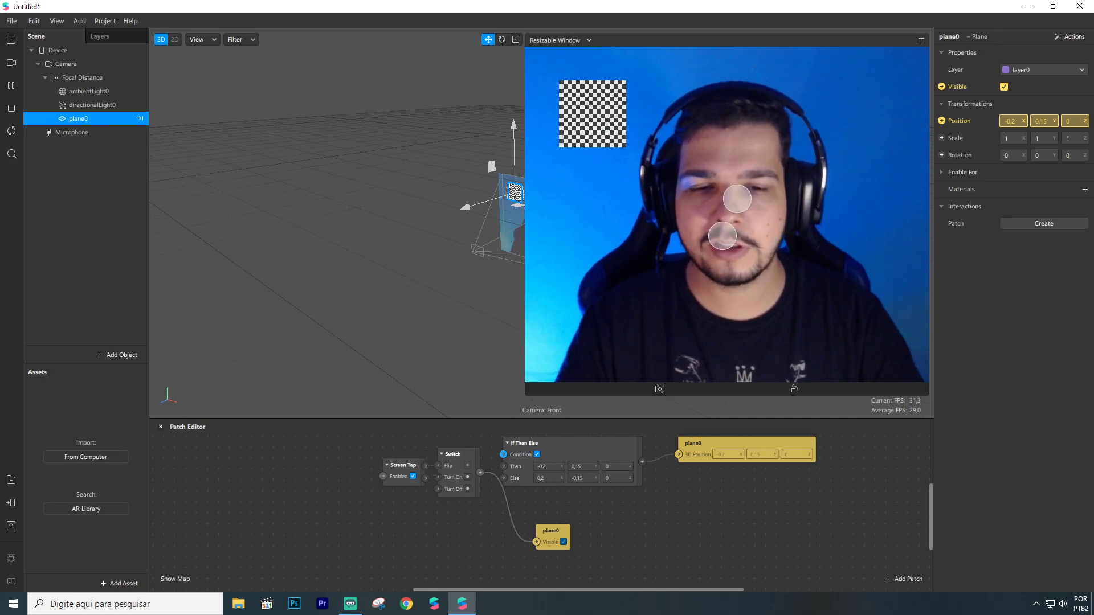
- Tap the camera preview repeatedly to test how the Switch toggles the plane's visibility
click(683, 208)
click(684, 209)
click(684, 209)
click(684, 210)
click(684, 206)
click(683, 206)
click(629, 246)
click(629, 246)
click(630, 245)
click(630, 245)
click(637, 245)
click(637, 244)
- Delete plane0's Visible patch from the Patch Editor
click(552, 530)
key(Delete)
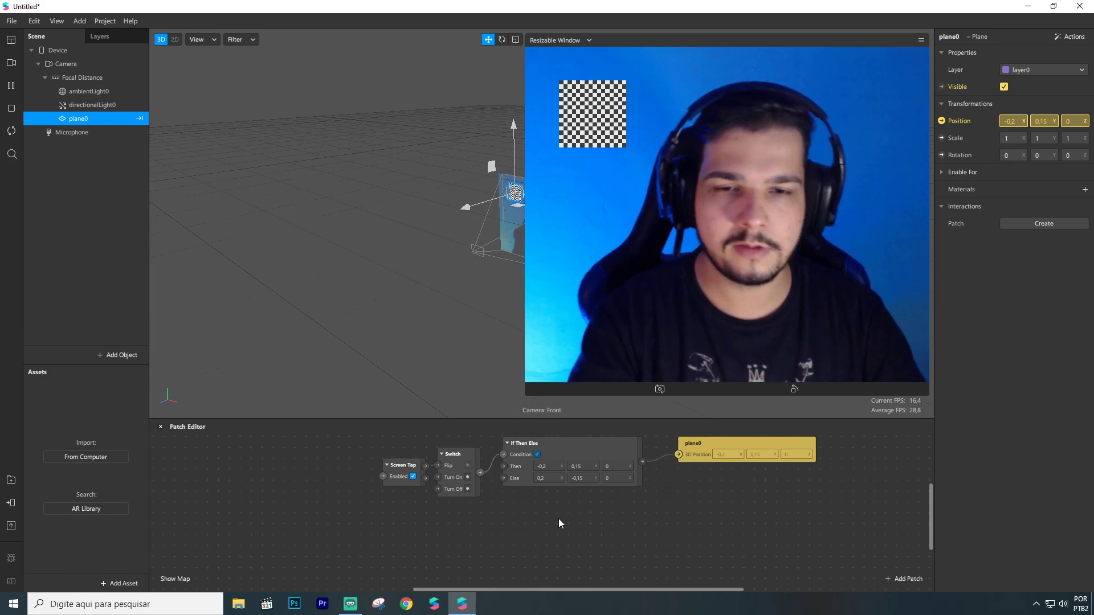